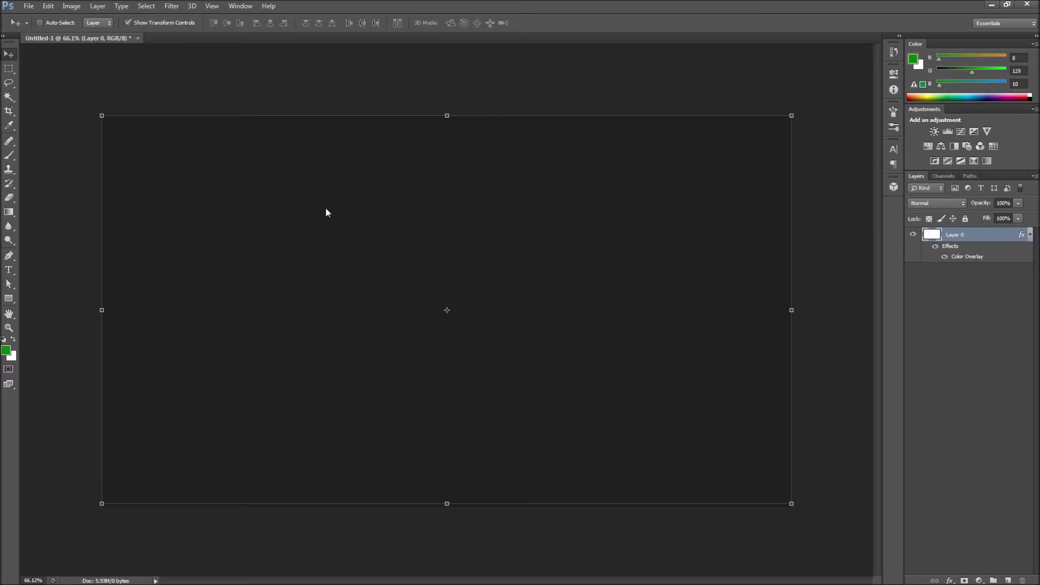
# - Type RCGTUTORIALS in large white letters and move it to the canvas centre
pyautogui.click(10, 270)
pyautogui.click(135, 306)
pyautogui.write('R')
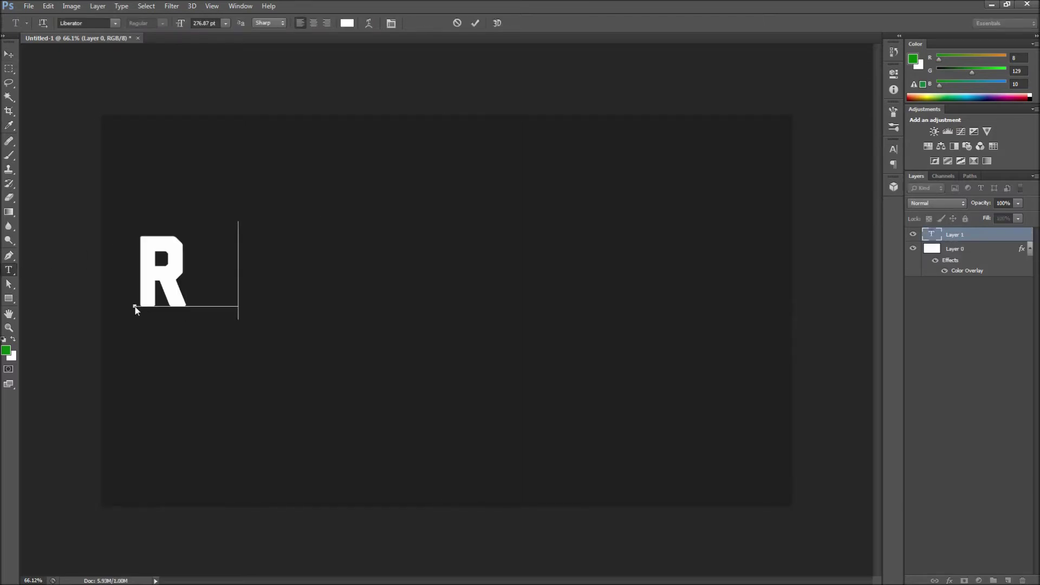
pyautogui.write('CGTUTORIALS')
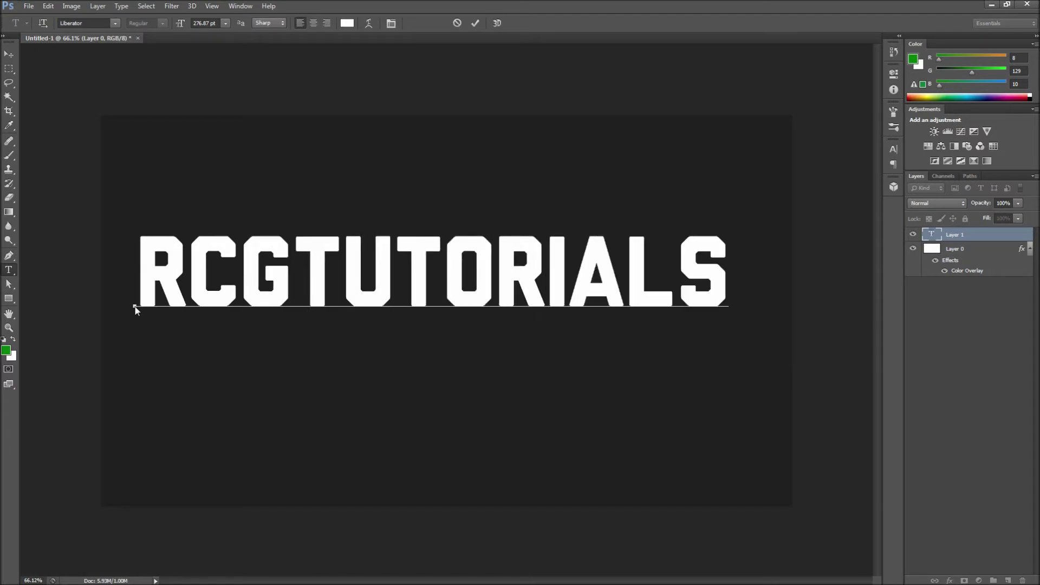
pyautogui.click(474, 23)
pyautogui.press('v')
pyautogui.moveTo(378, 274); pyautogui.dragTo(380, 310)
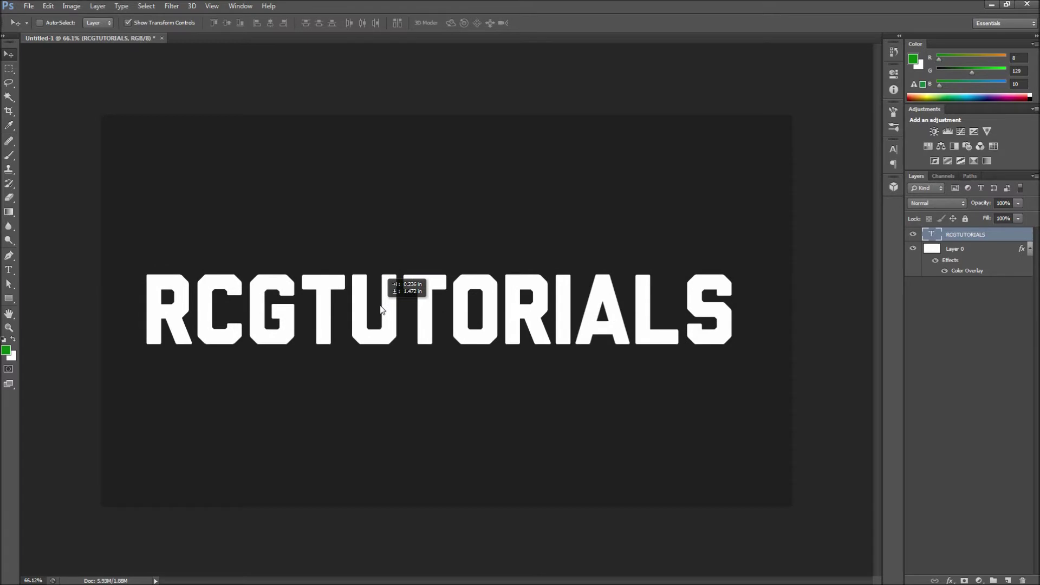
pyautogui.moveTo(381, 310); pyautogui.dragTo(383, 309)
pyautogui.press('m')
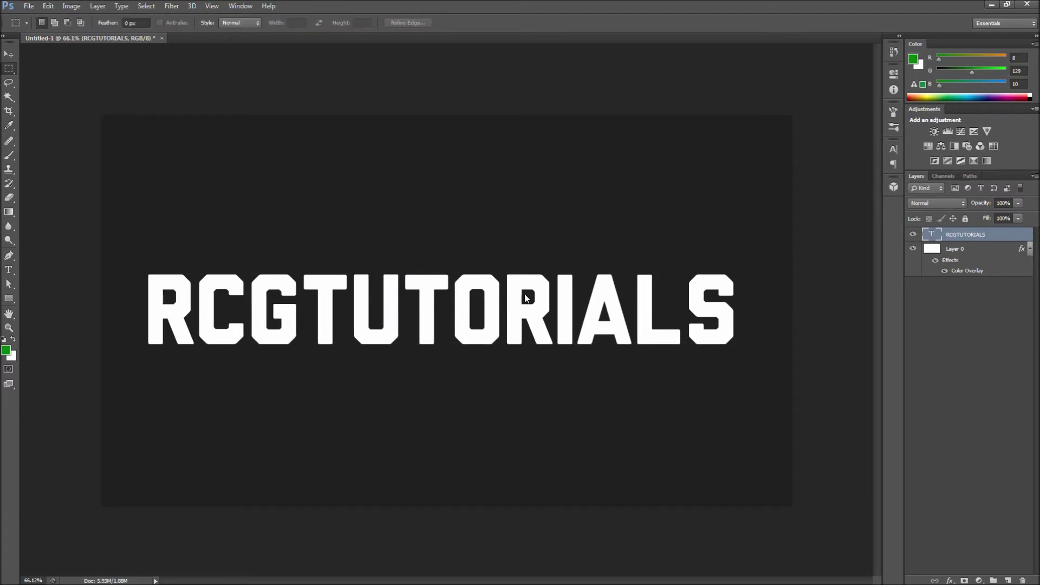
# - Add a gradient overlay whose left stop is mid grey a0a0a0, fading to white
pyautogui.click(950, 580)
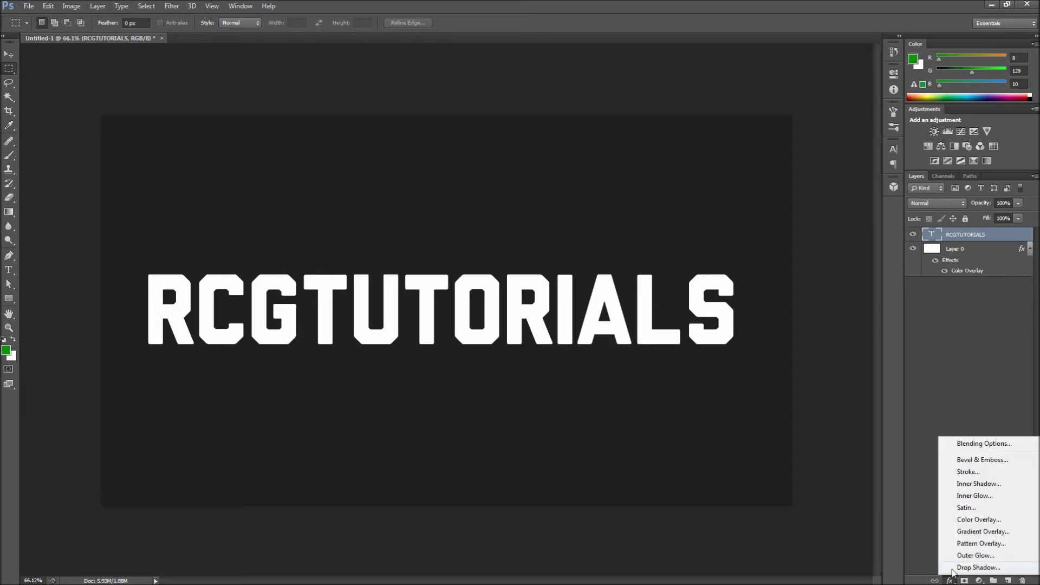
pyautogui.click(967, 533)
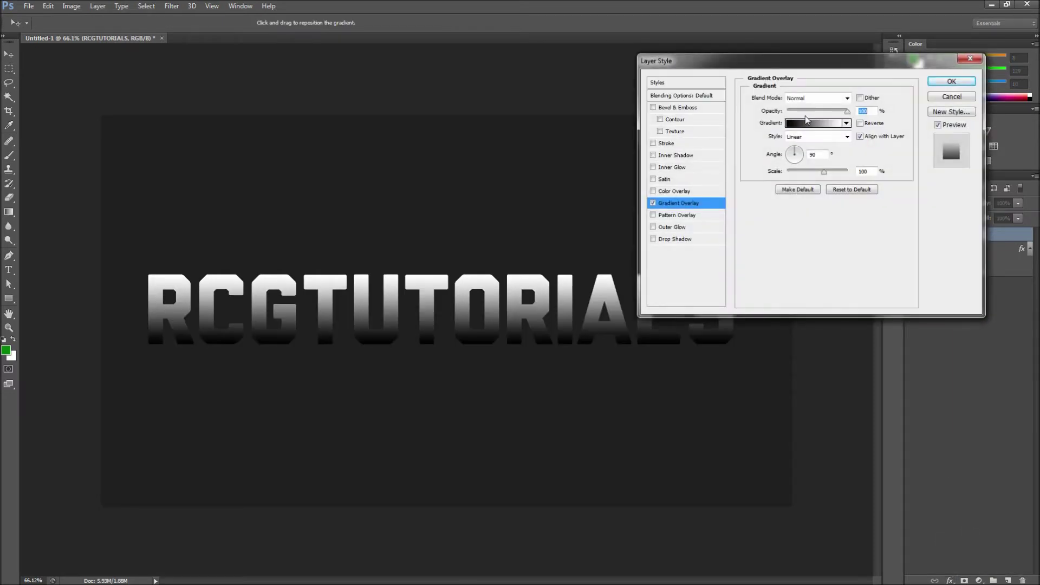
pyautogui.click(805, 123)
pyautogui.click(697, 322)
pyautogui.doubleClick(698, 321)
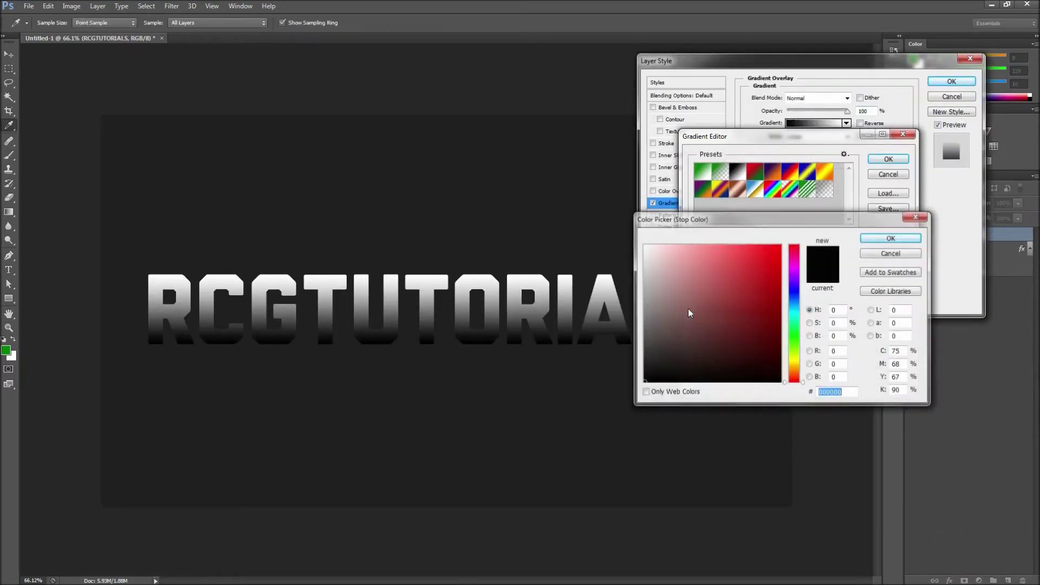
pyautogui.click(642, 296)
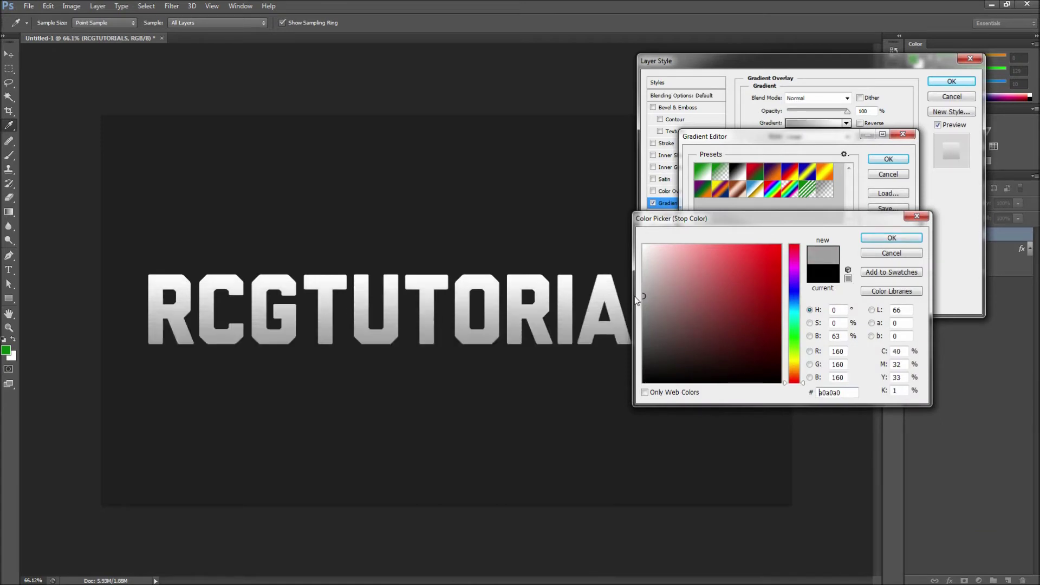
pyautogui.click(891, 238)
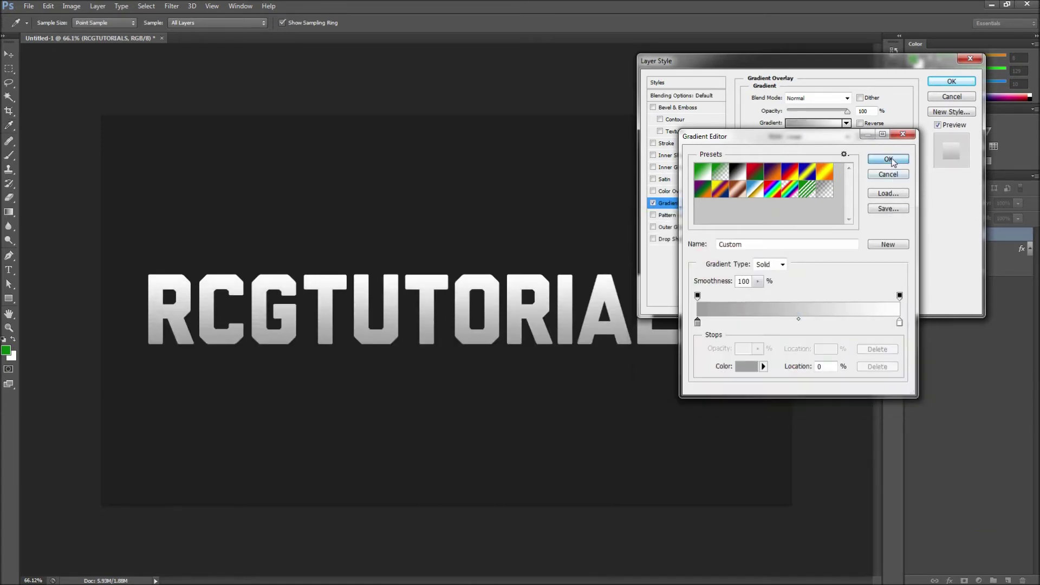
pyautogui.click(888, 158)
pyautogui.click(951, 82)
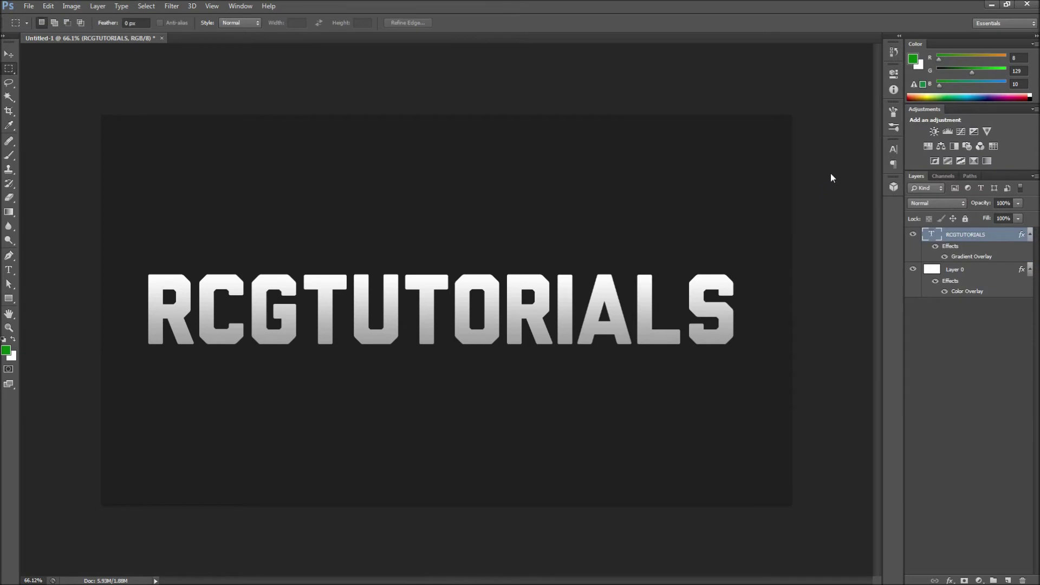
pyautogui.click(950, 579)
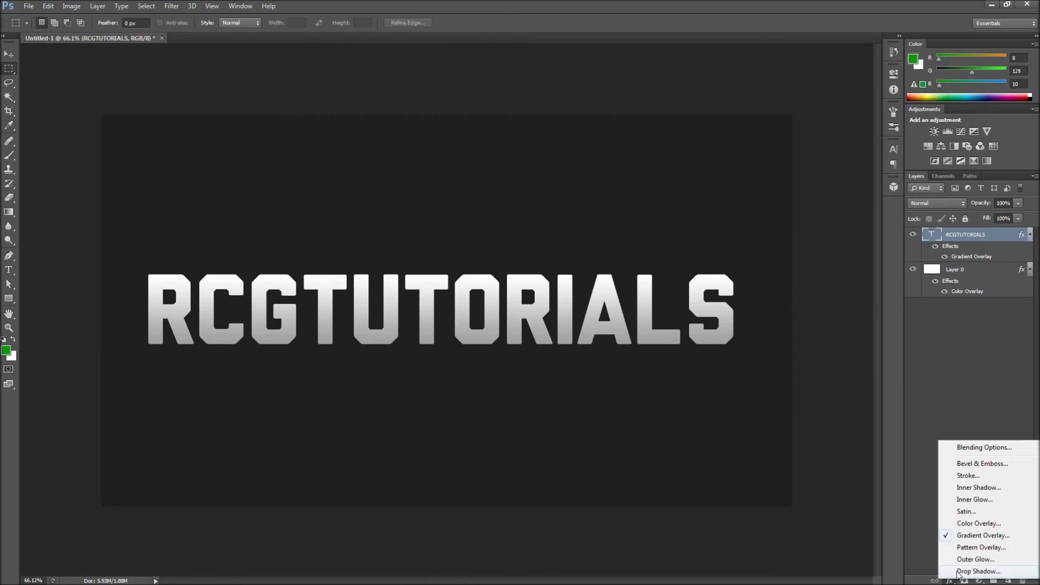
# - Add a drop shadow with a larger size and lower opacity
pyautogui.click(959, 573)
pyautogui.moveTo(793, 170); pyautogui.dragTo(801, 170)
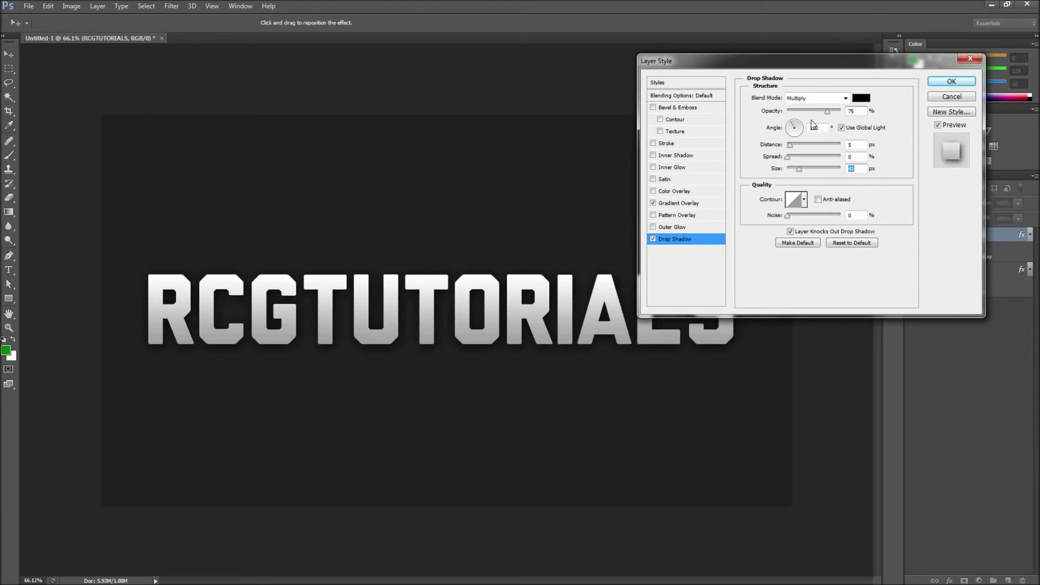
pyautogui.moveTo(821, 112); pyautogui.dragTo(806, 112)
pyautogui.click(948, 82)
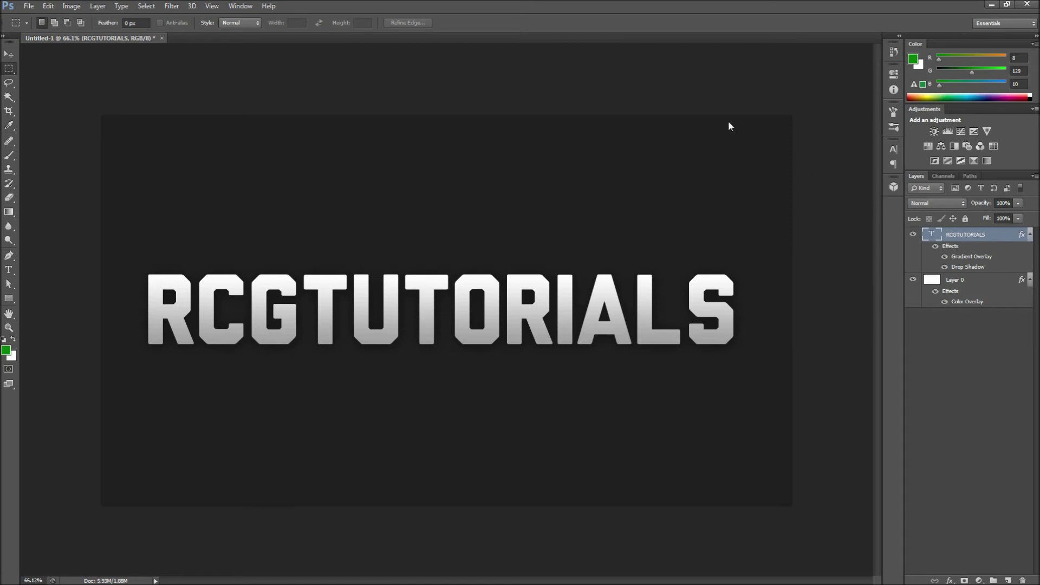
# - From the Styles panel, save the text's effects as 'My Style' with layer effects included
pyautogui.click(240, 6)
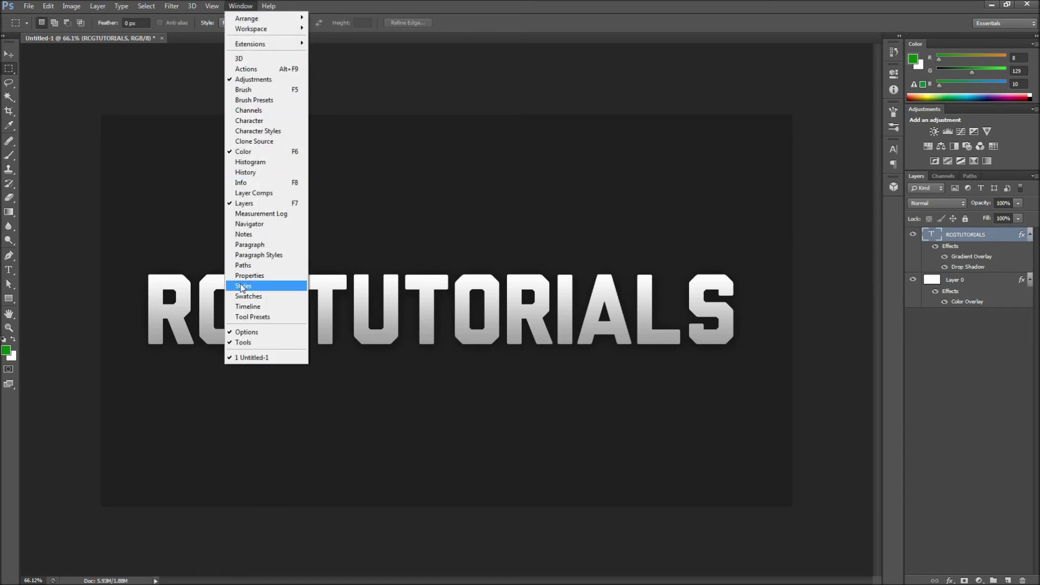
pyautogui.click(244, 286)
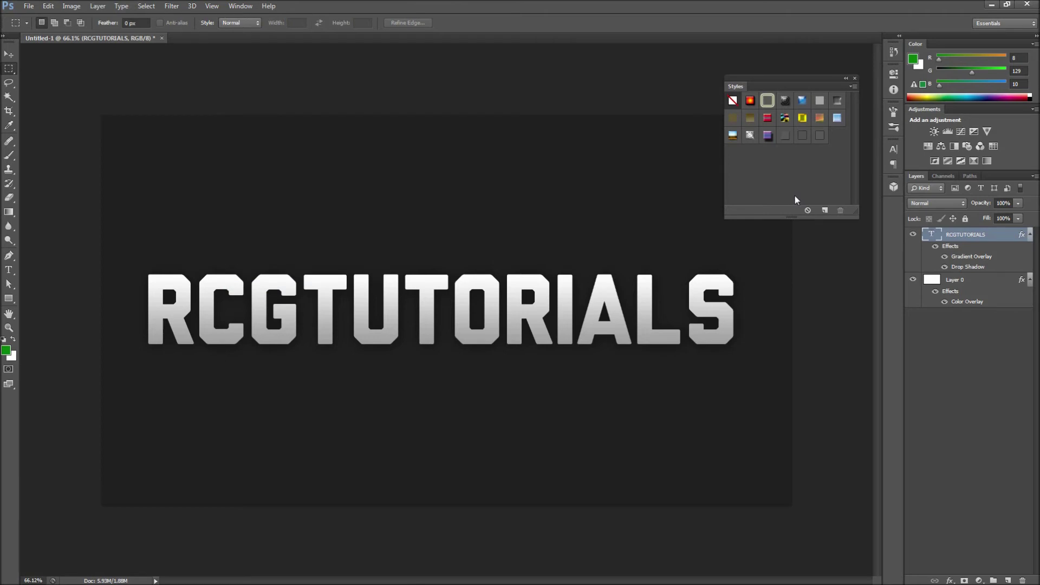
pyautogui.click(824, 210)
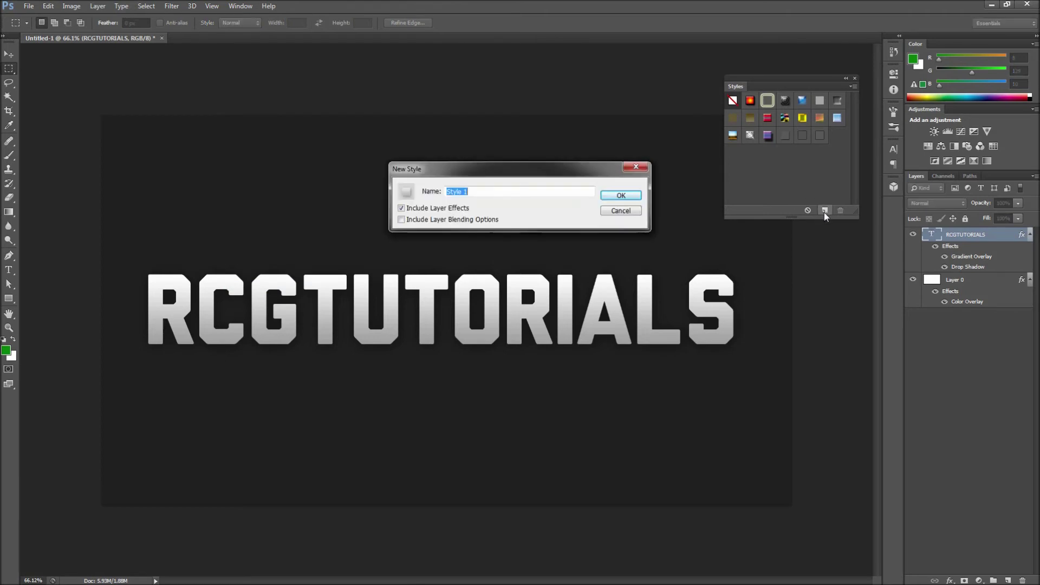
pyautogui.click(477, 194)
pyautogui.hotkey('ctrl', 'a')
pyautogui.write('My St')
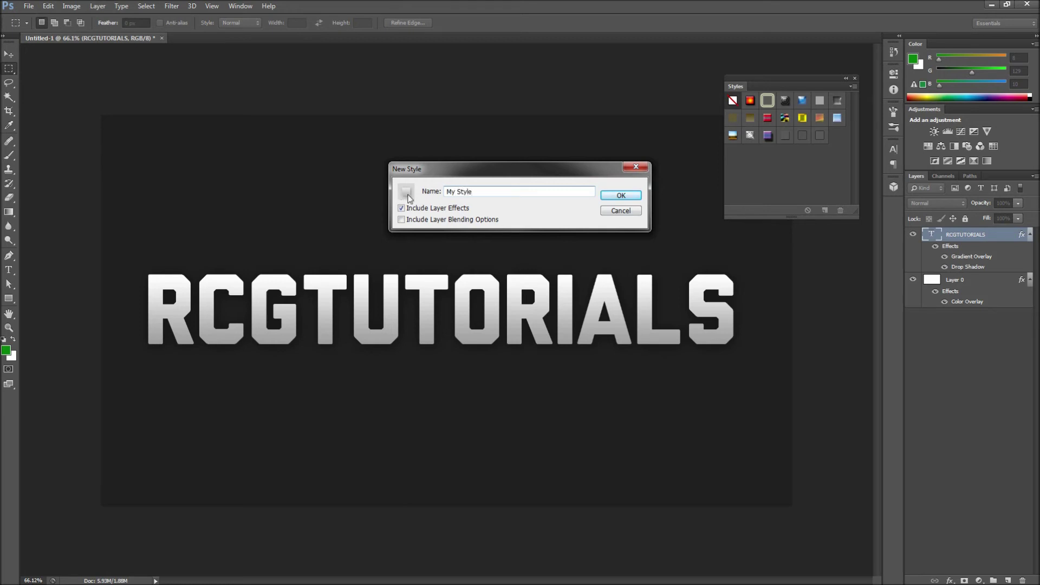
pyautogui.click(401, 208)
pyautogui.click(401, 208)
pyautogui.click(613, 198)
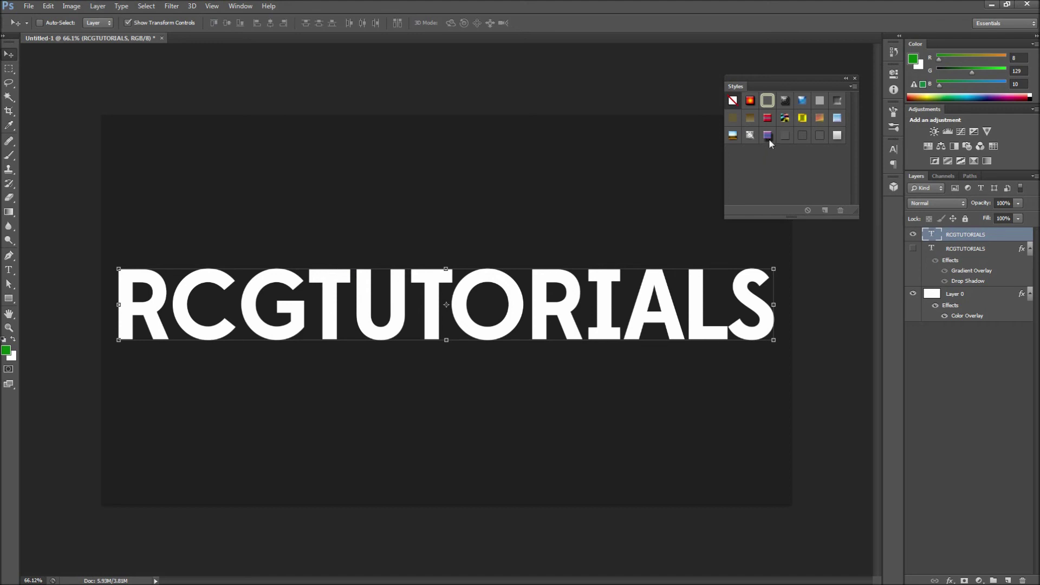
# - Apply the My Style swatch to the plain RCGTUTORIALS copy
pyautogui.click(838, 137)
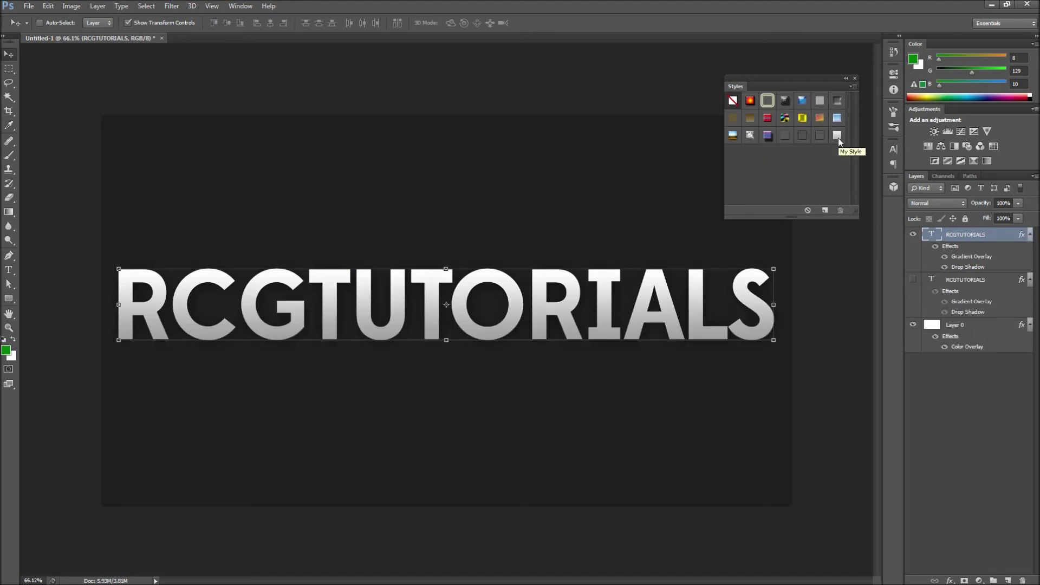